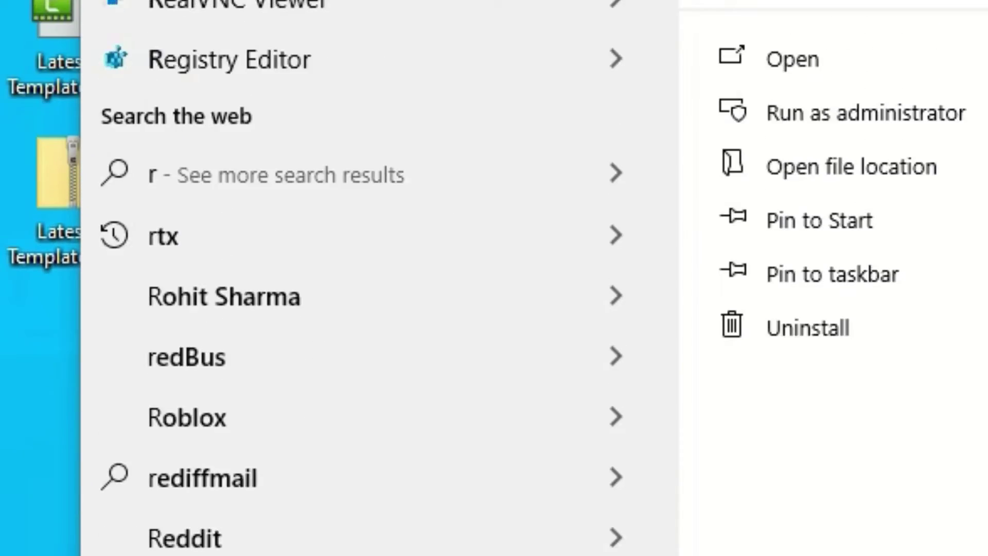
# Launch regedit from the Run dialog, found through Windows search.
pyautogui.write('un')
pyautogui.press('Return')
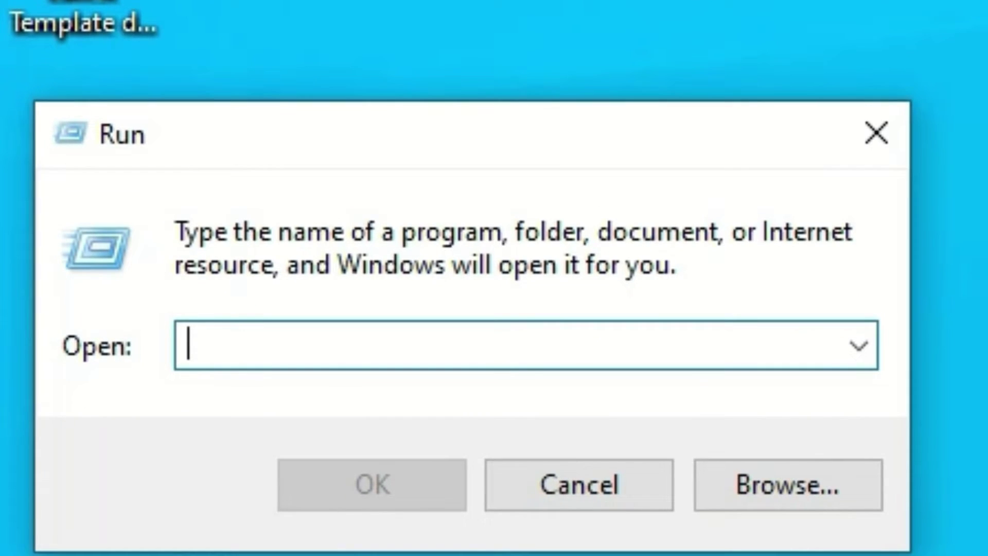
pyautogui.write('reg')
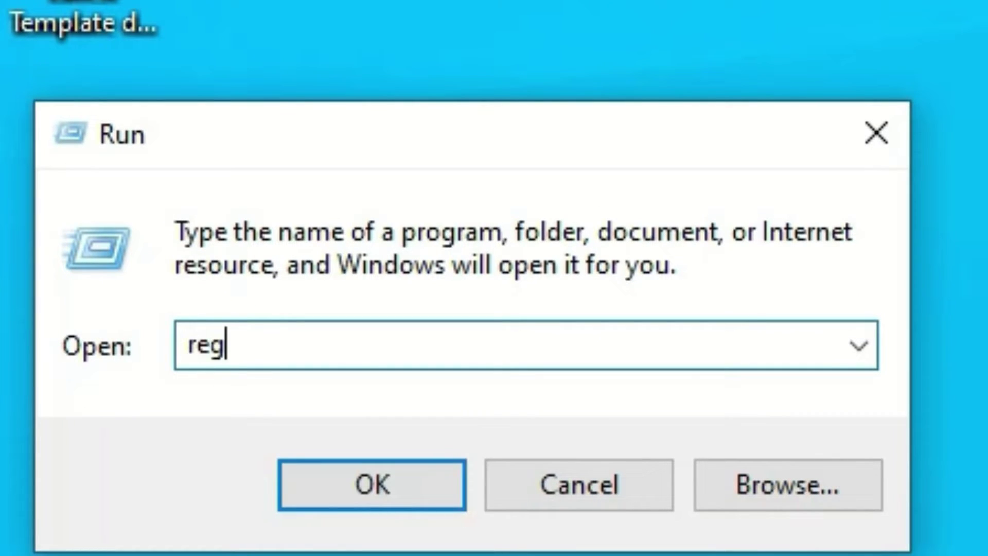
pyautogui.write('edit')
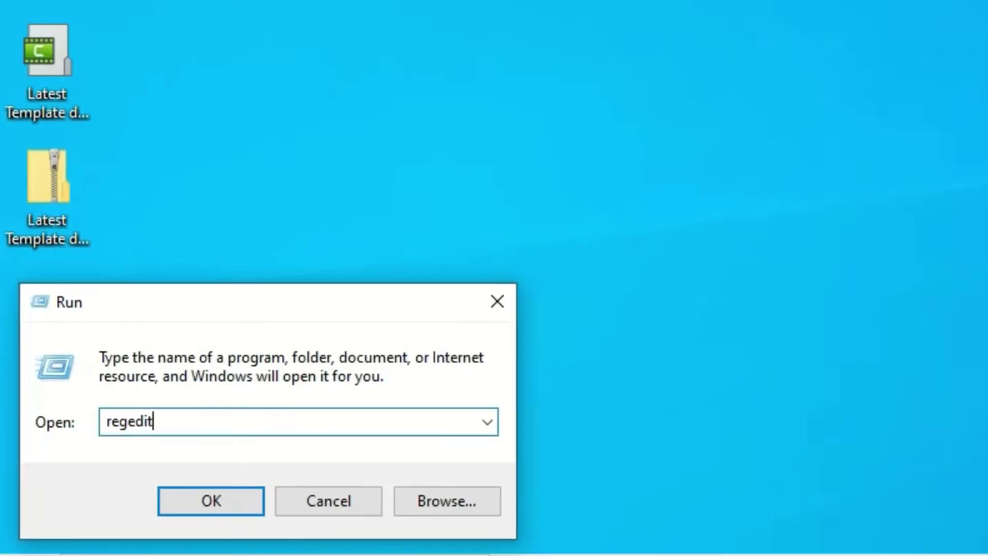
pyautogui.press('Return')
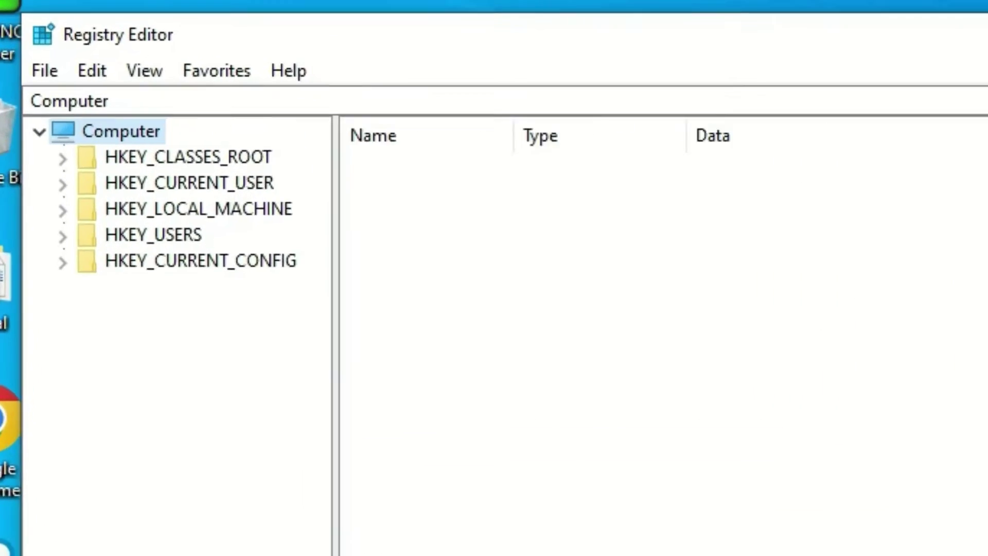
# Browse HKEY_LOCAL_MACHINE\SOFTWARE\Google and select the Chrome key.
pyautogui.press('Down')
pyautogui.press('Down')
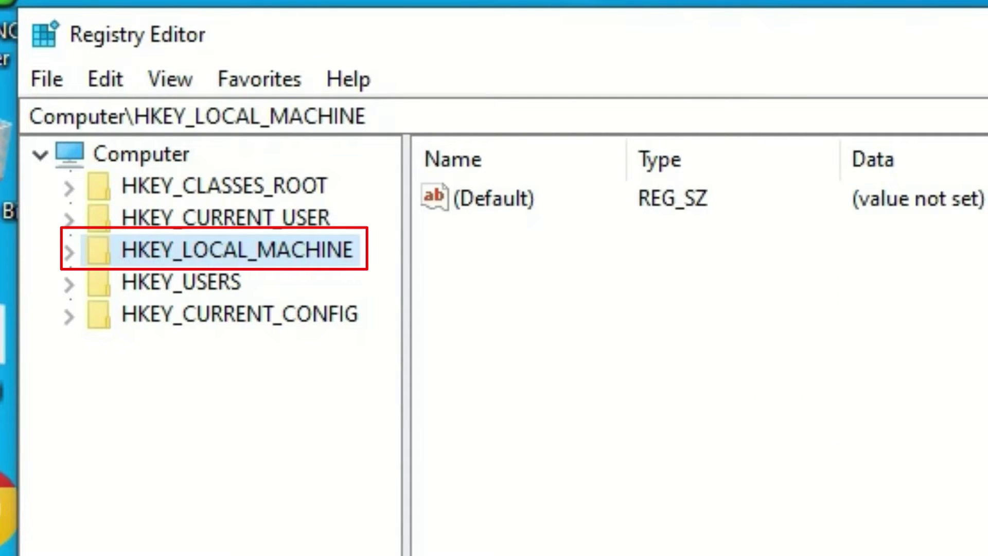
pyautogui.click(69, 251)
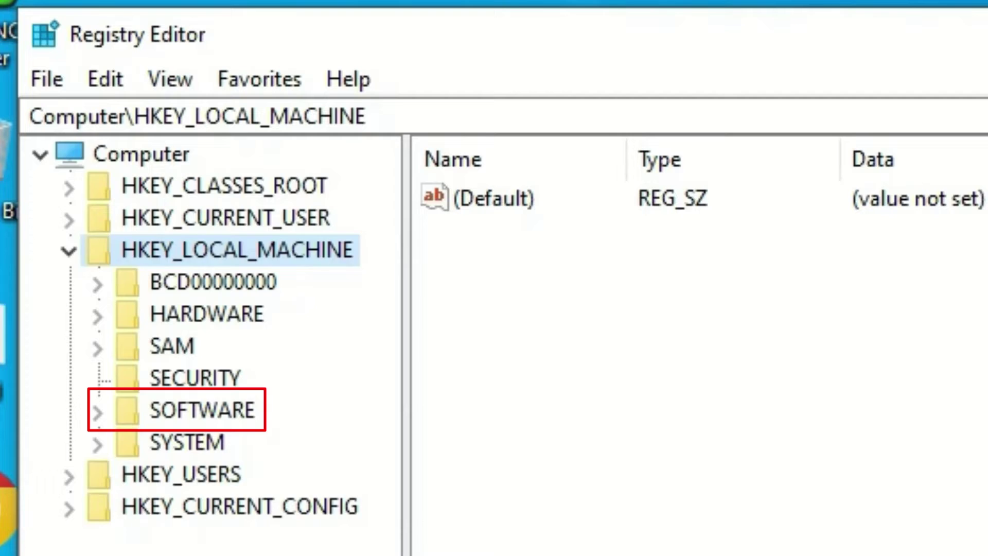
pyautogui.doubleClick(201, 410)
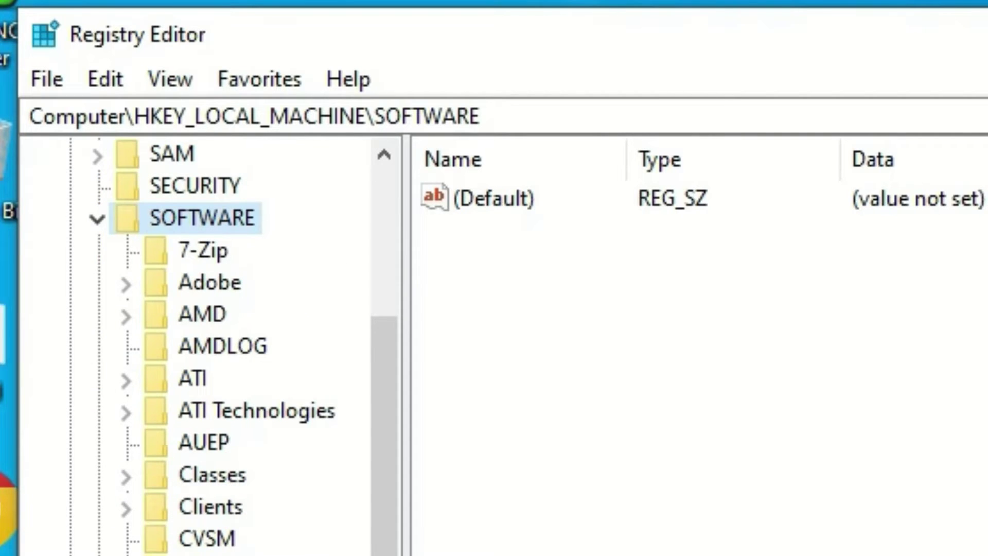
pyautogui.press('g')
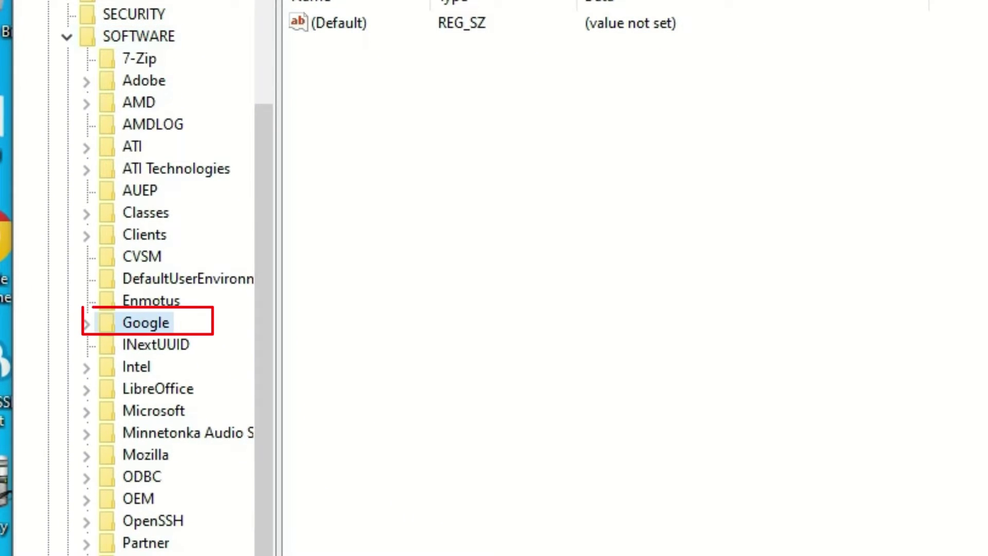
pyautogui.press('Right')
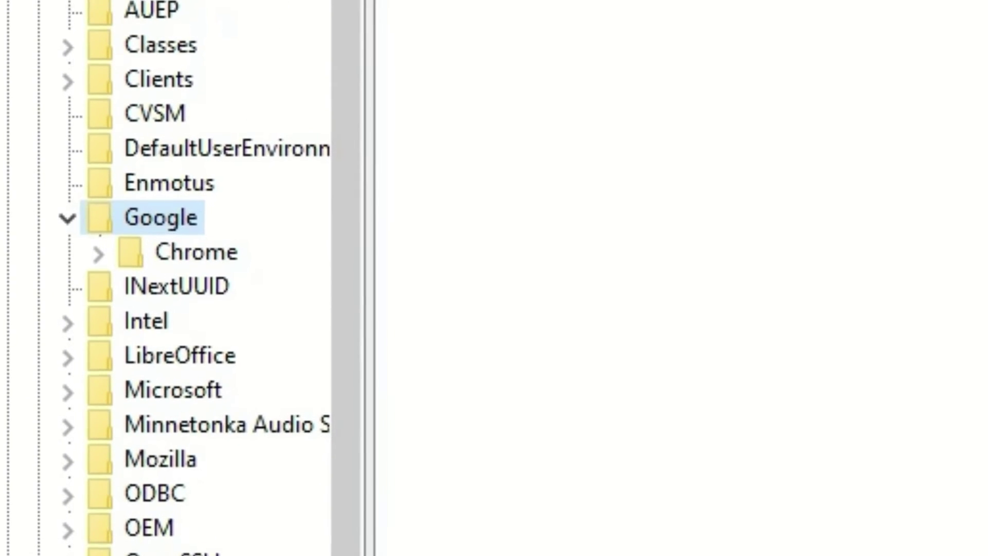
pyautogui.press('Down')
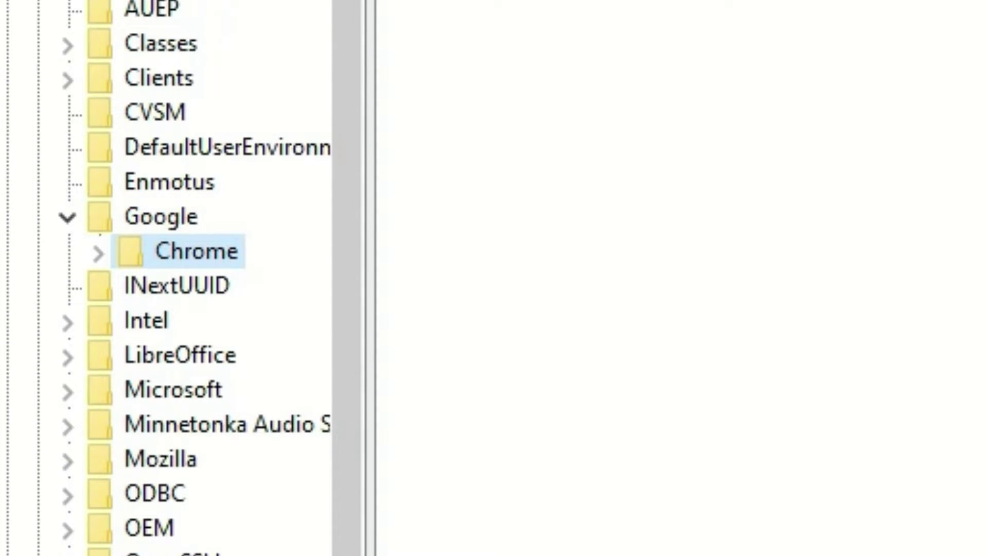
# Dismiss Google's New menu unused, then expand Chrome to reveal NativeMessagingHosts.
pyautogui.press('Up')
pyautogui.hotkey('shift', 'F10')
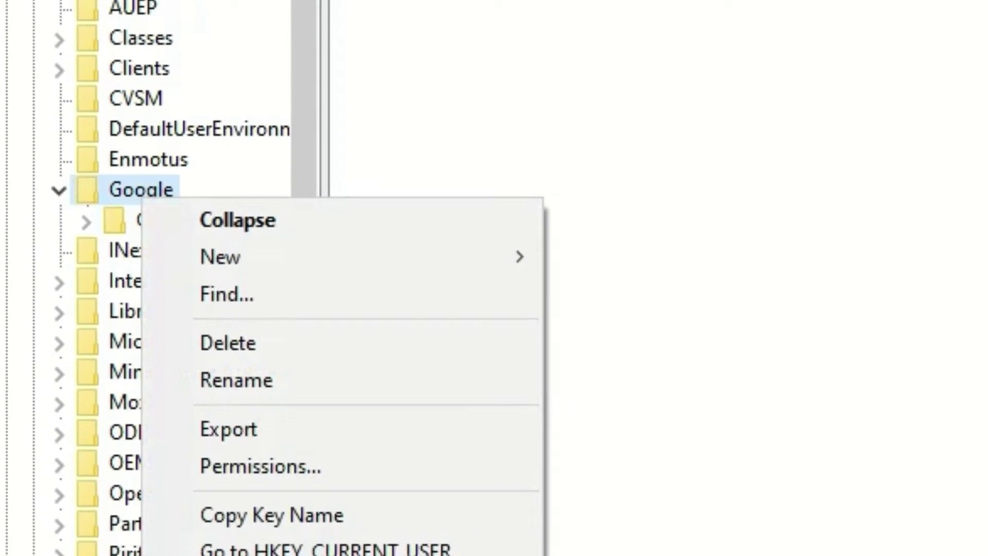
pyautogui.press('Down')
pyautogui.press('Down')
pyautogui.press('Right')
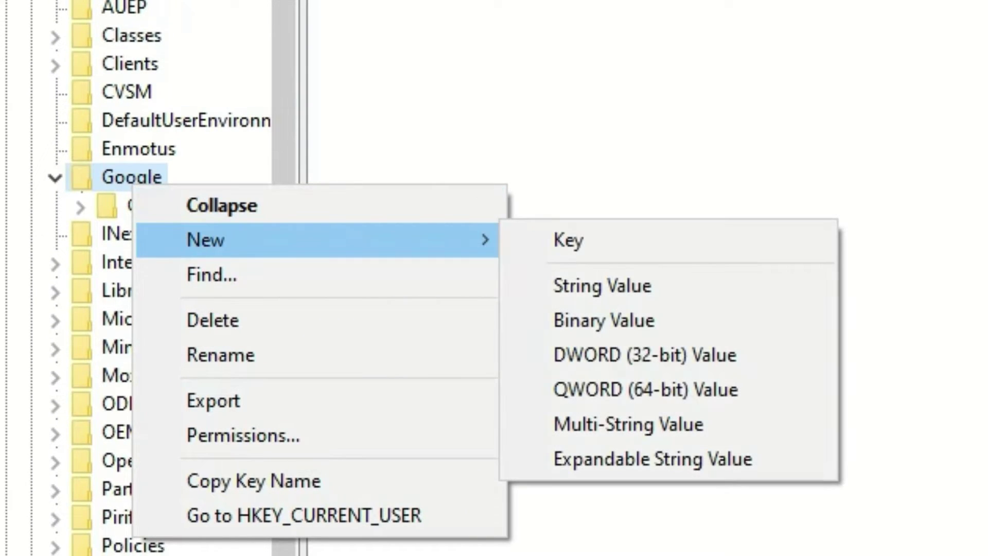
pyautogui.press('Escape')
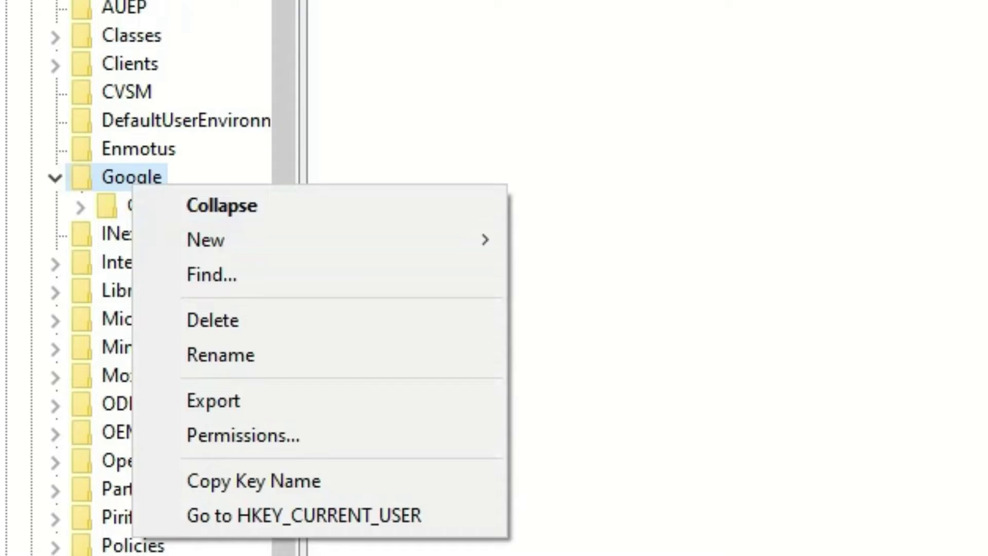
pyautogui.press('Escape')
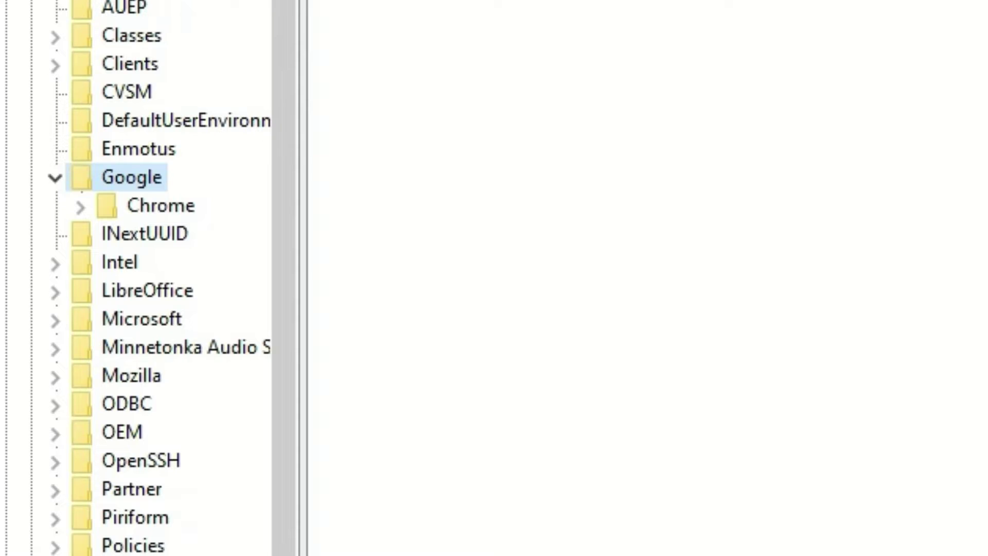
pyautogui.press('Down')
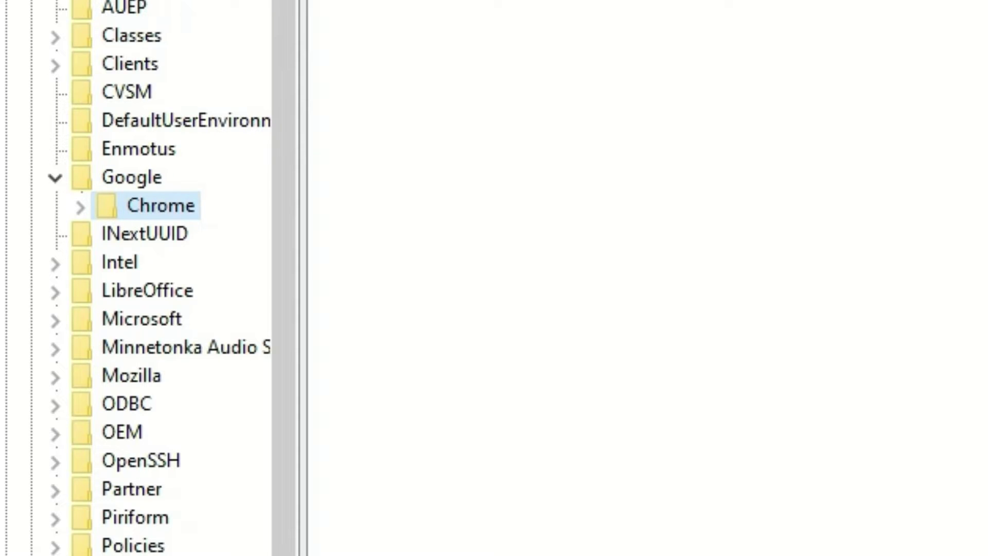
pyautogui.press('Right')
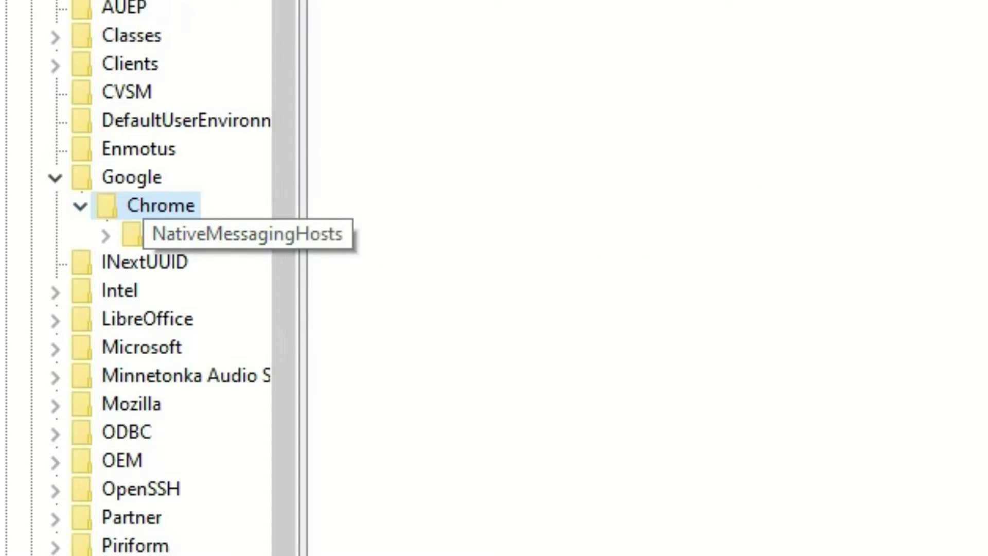
# Create a new DWORD value named RendererCodeIntegrityEnabled under the Chrome key.
pyautogui.rightClick(140, 200)
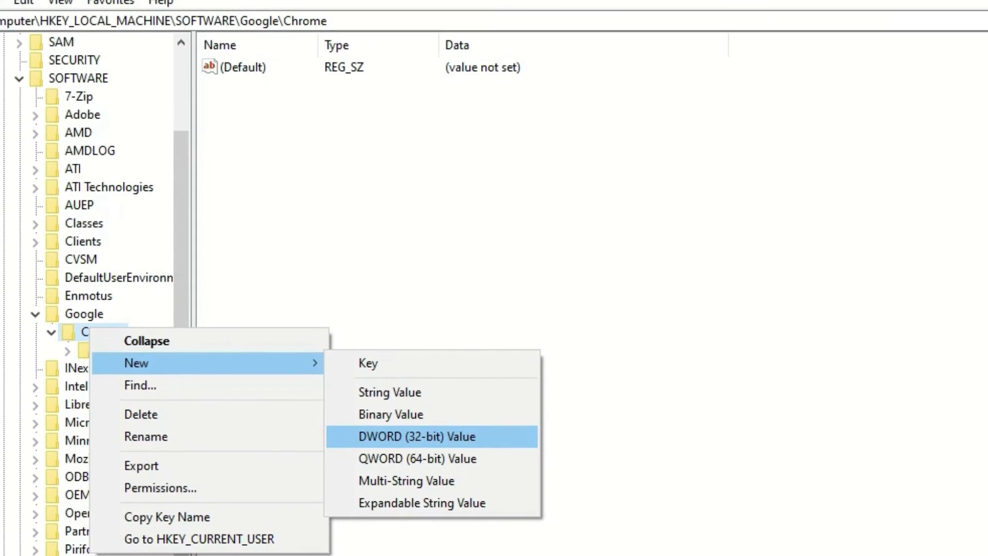
pyautogui.click(427, 434)
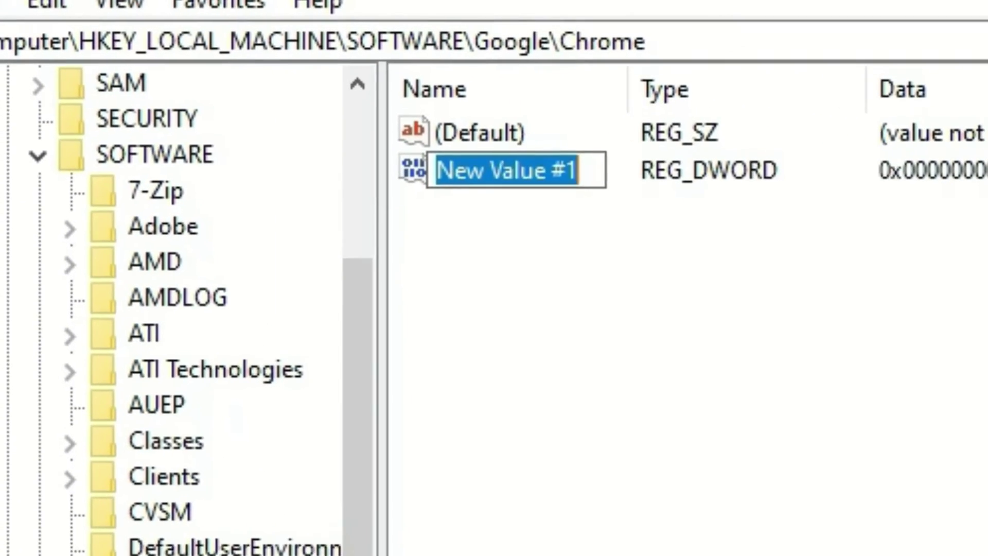
pyautogui.write('Renderer')
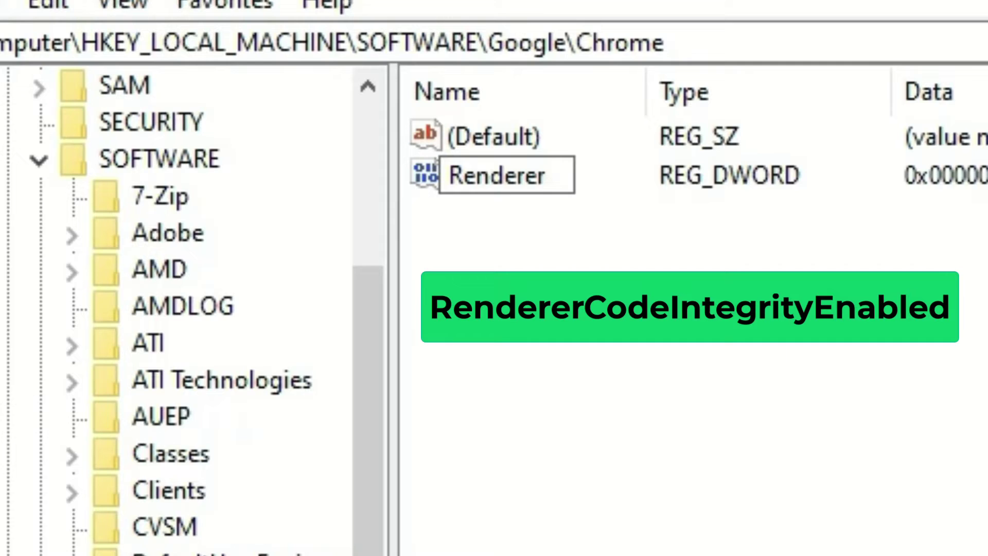
pyautogui.write('CodeInte')
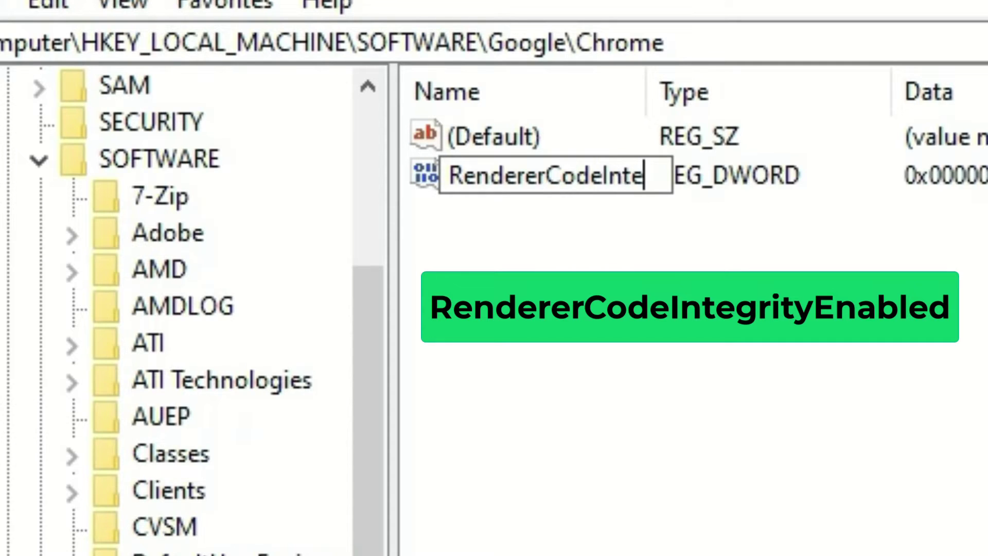
pyautogui.write('grityEna')
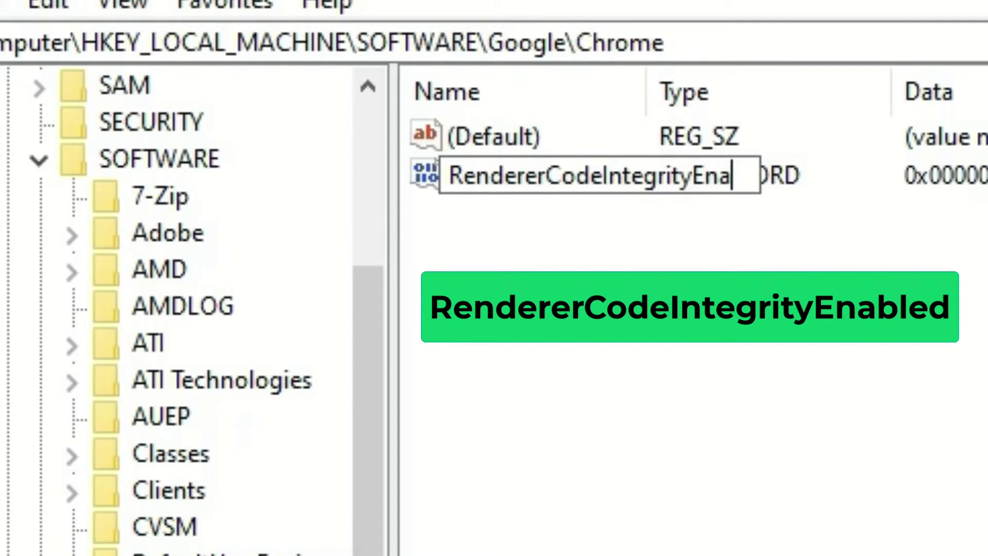
pyautogui.write('bled')
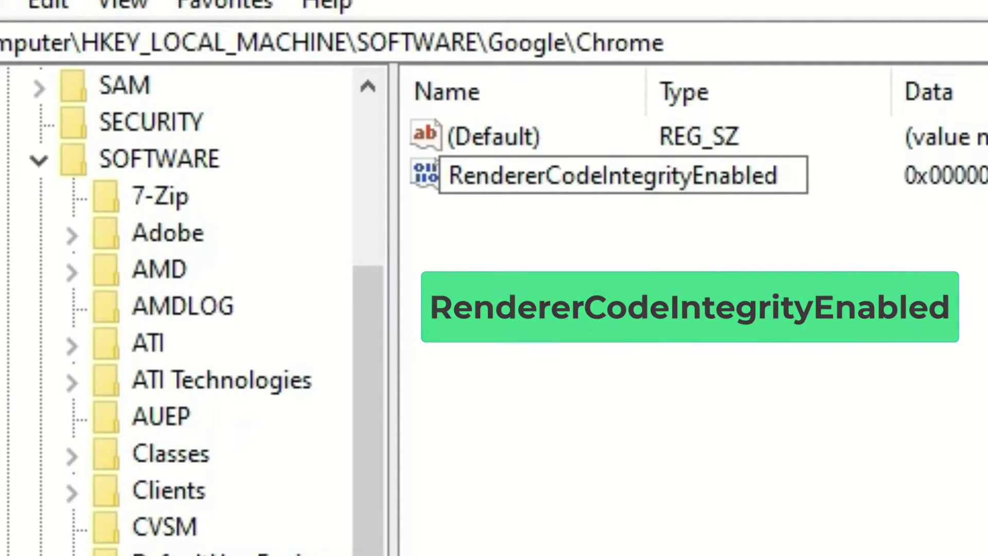
pyautogui.press('Return')
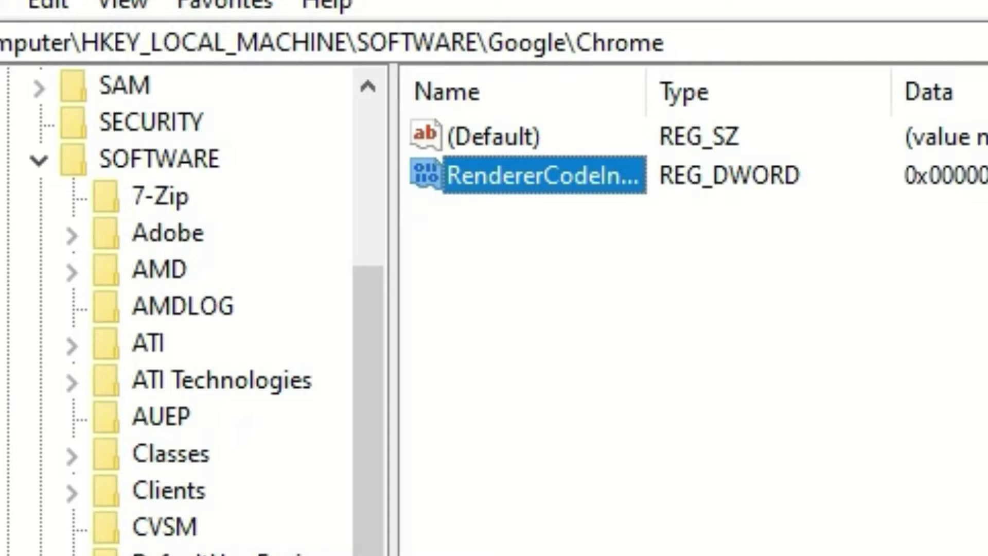
# Set RendererCodeIntegrityEnabled's value data to 0 and close Registry Editor.
pyautogui.rightClick(547, 169)
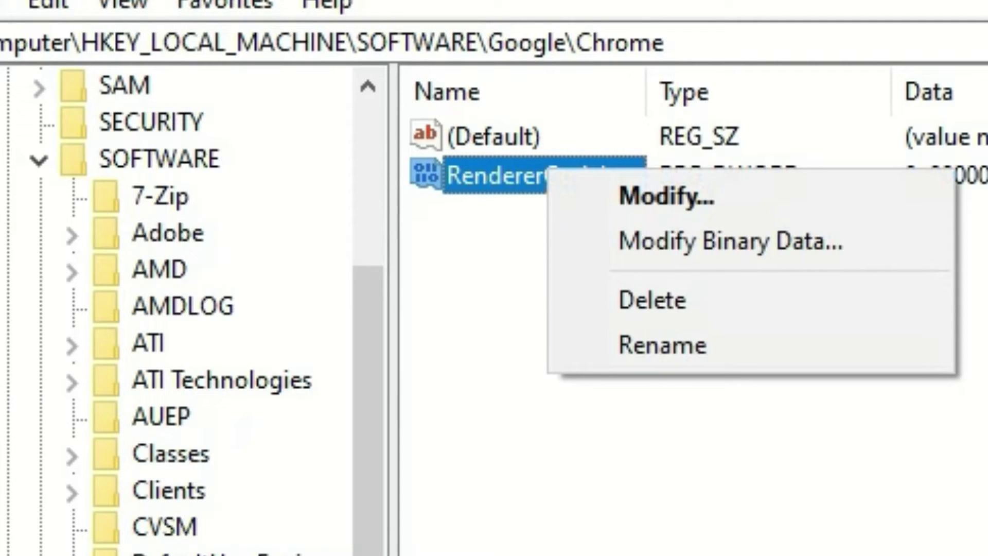
pyautogui.press('Return')
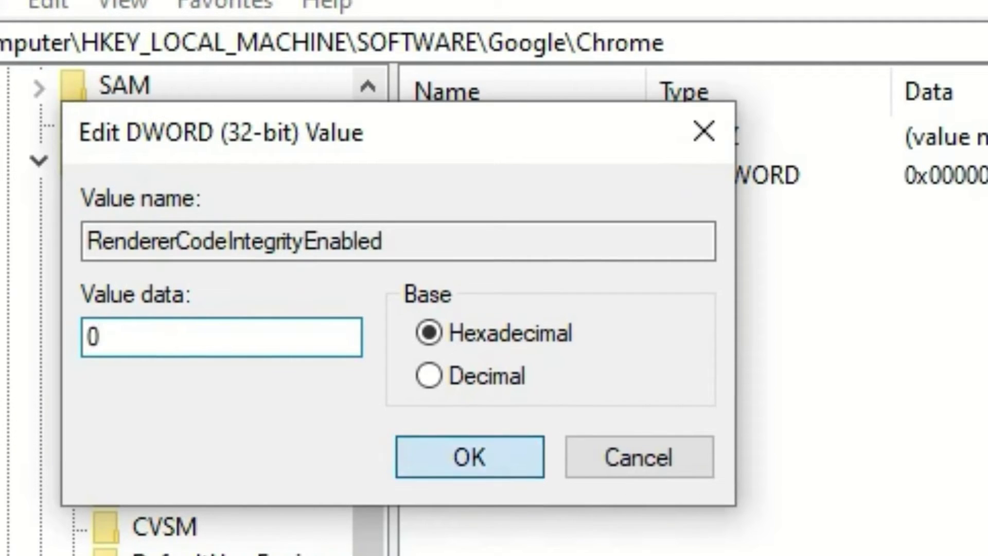
pyautogui.press('Return')
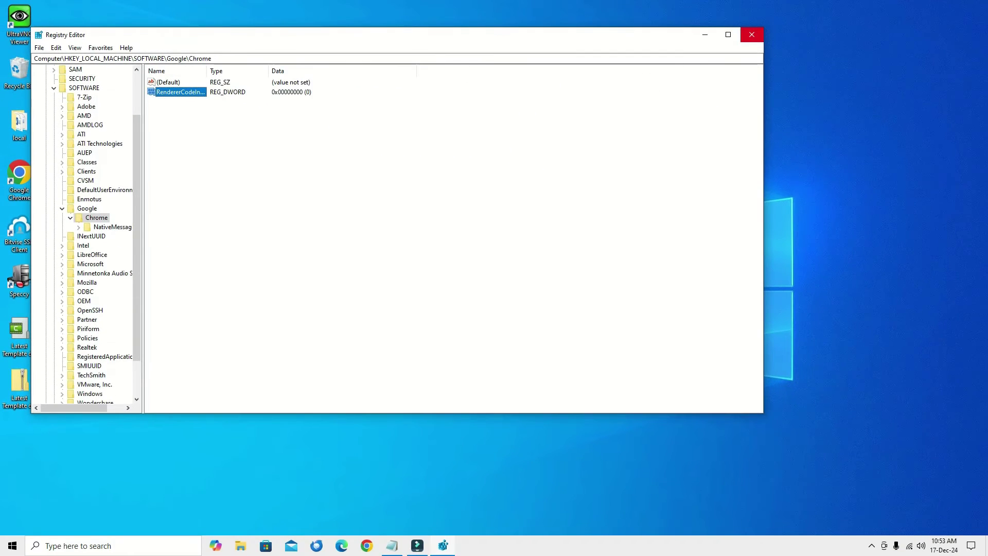
pyautogui.hotkey('alt', 'F4')
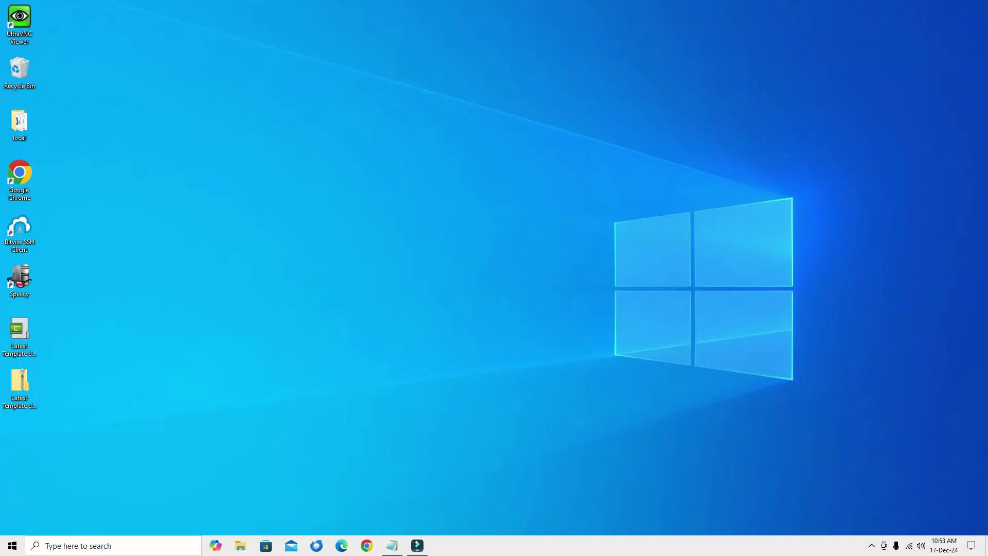
pyautogui.doubleClick(19, 174)
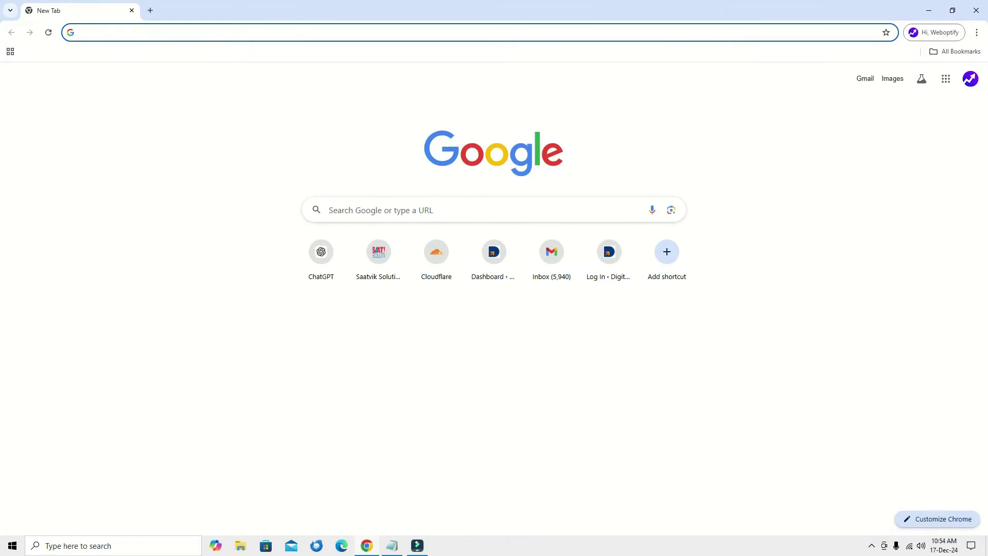
pyautogui.click(321, 255)
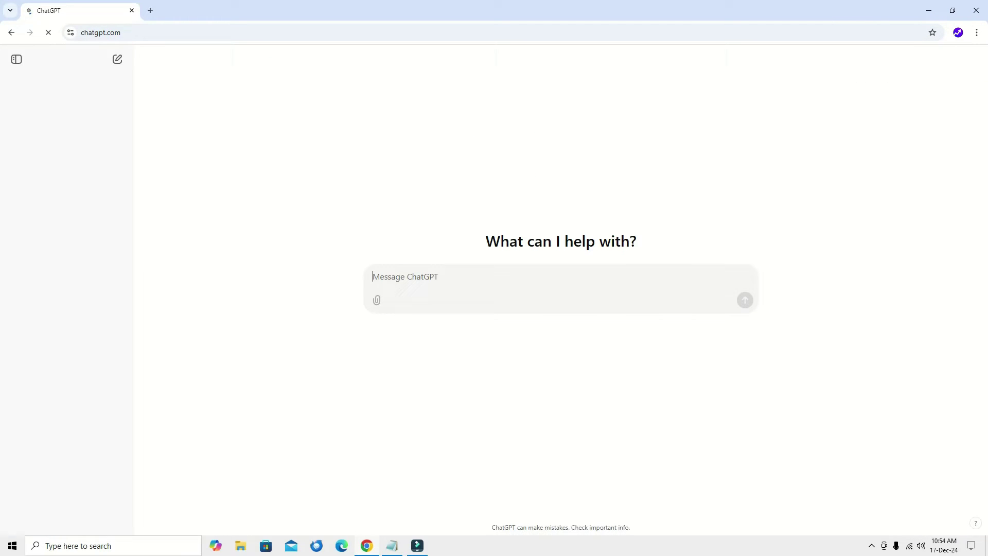
pyautogui.click(976, 10)
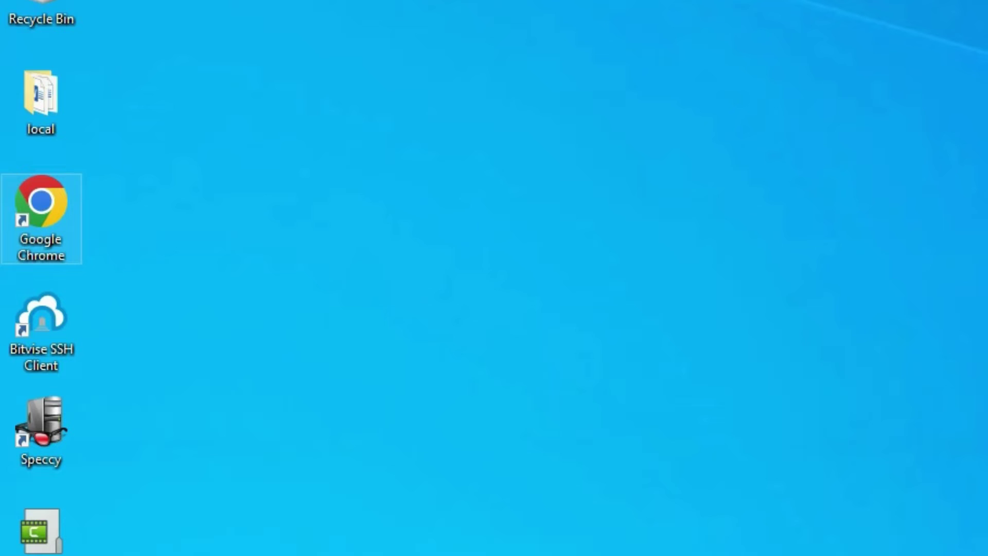
# Paste the --disable-features=RendererCodeIntegrity flag from Notepad onto the Chrome shortcut's Target.
pyautogui.rightClick(60, 234)
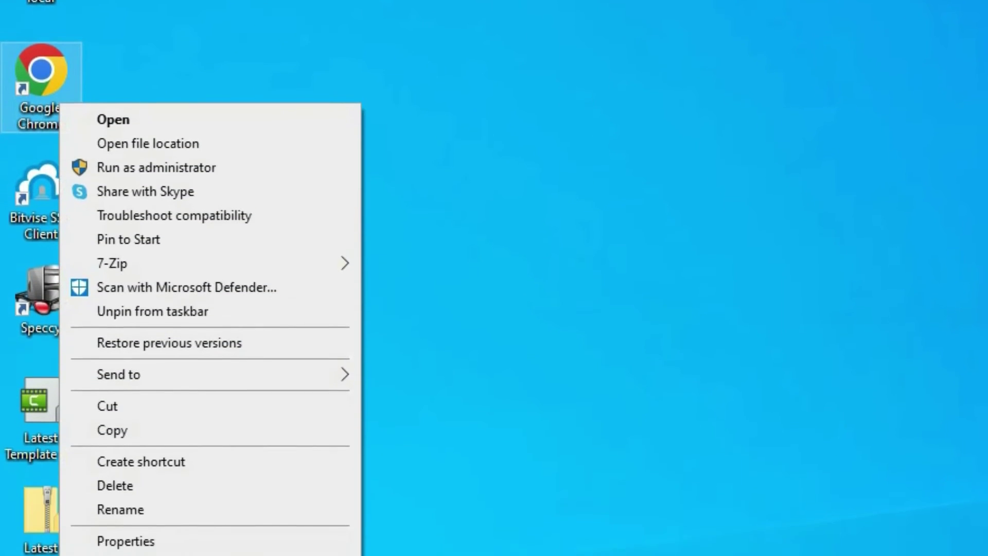
pyautogui.click(125, 525)
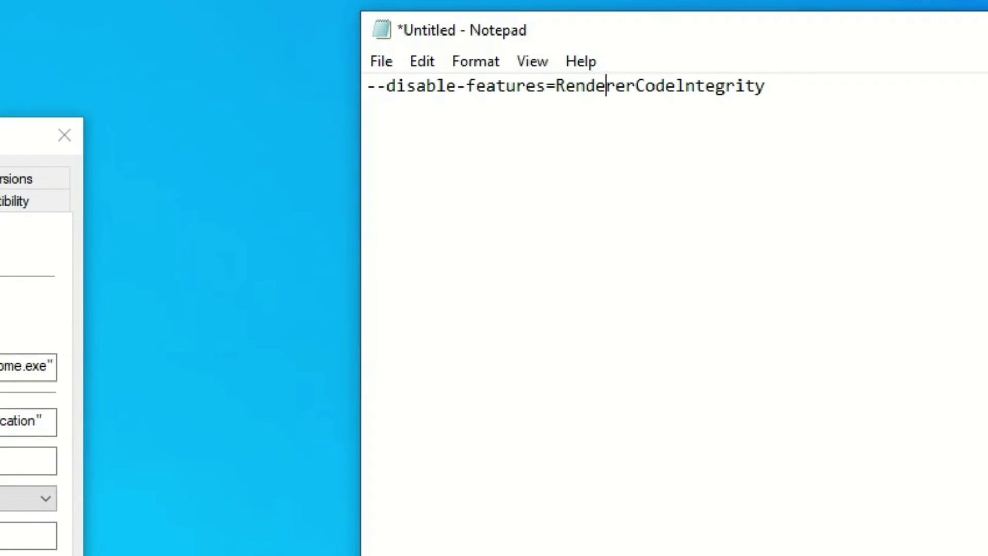
pyautogui.press('End')
pyautogui.hotkey('shift', 'Home')
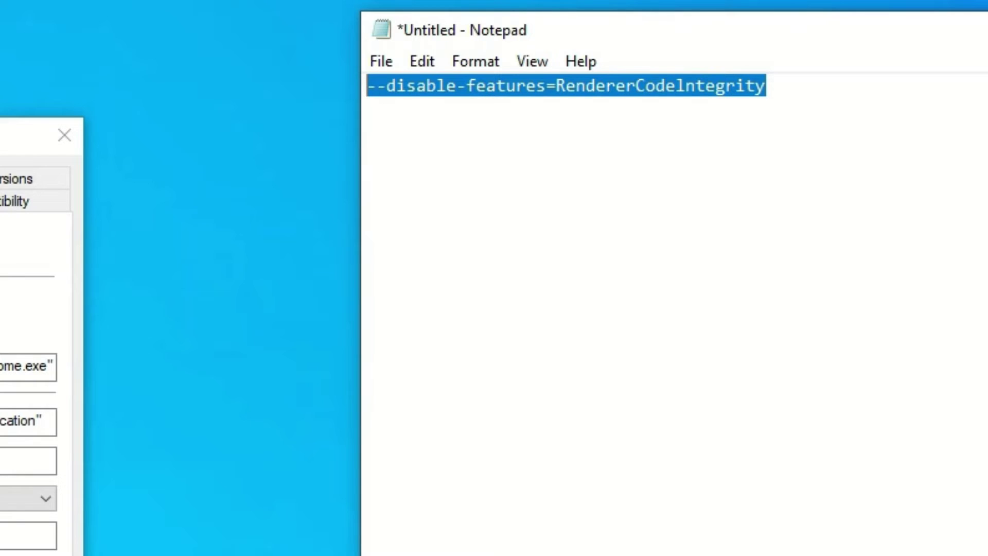
pyautogui.hotkey('ctrl', 'c')
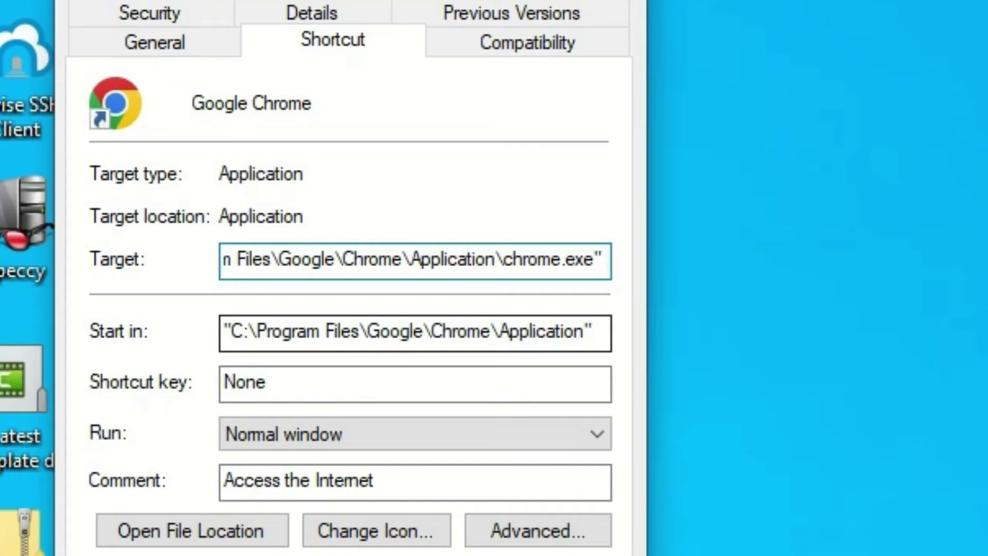
pyautogui.hotkey('ctrl', 'v')
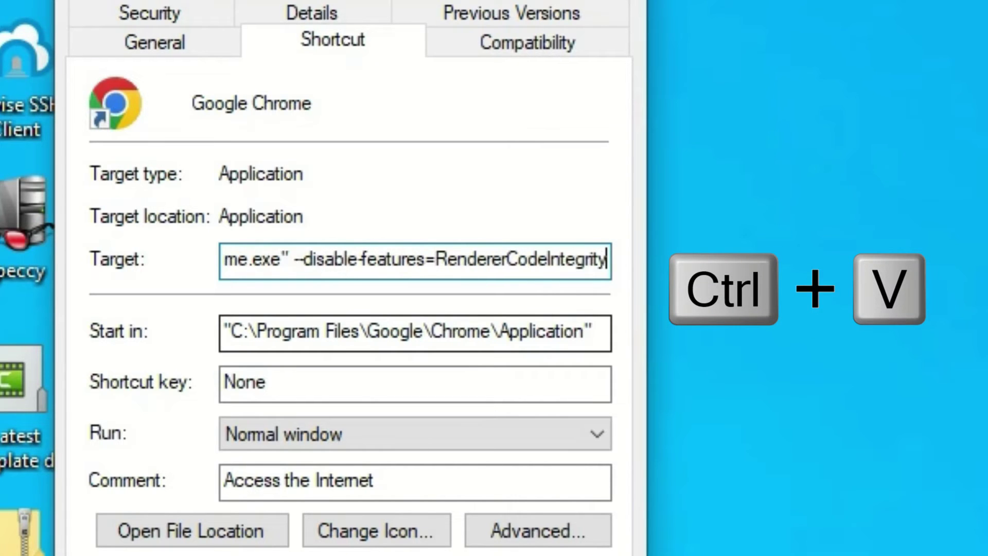
pyautogui.hotkey('ctrl', 'a')
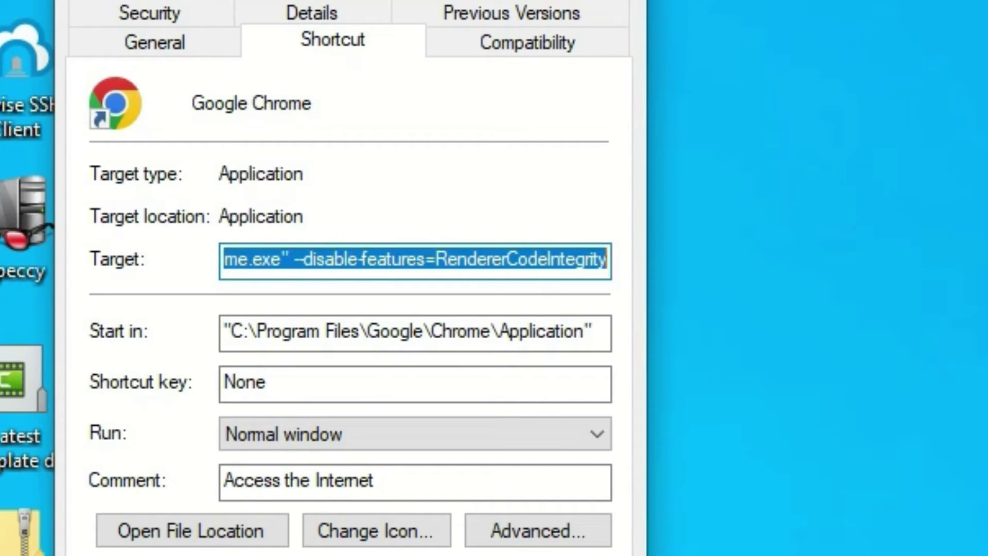
# Paste the complete Chrome target command line into the Notepad notes.
pyautogui.hotkey('ctrl', 'v')
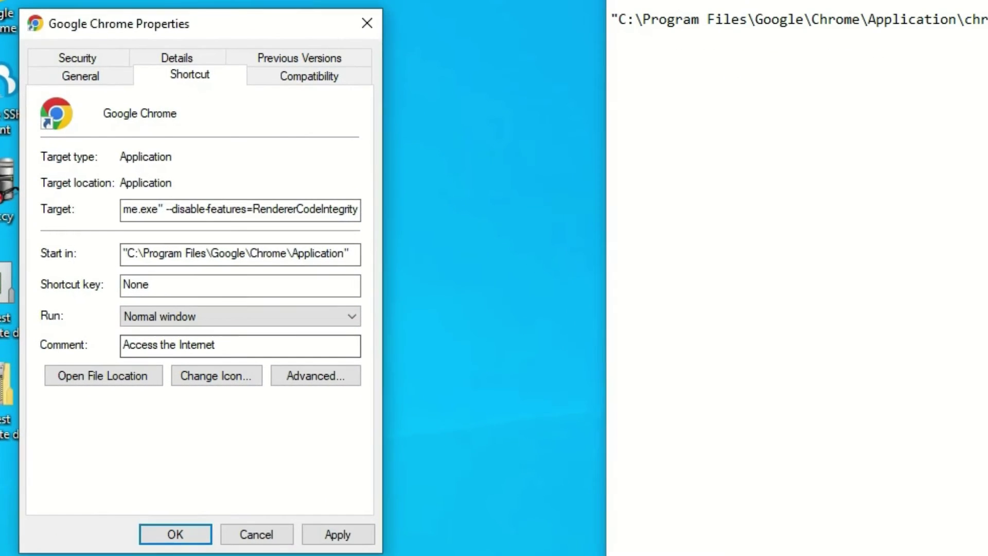
pyautogui.click(739, 19)
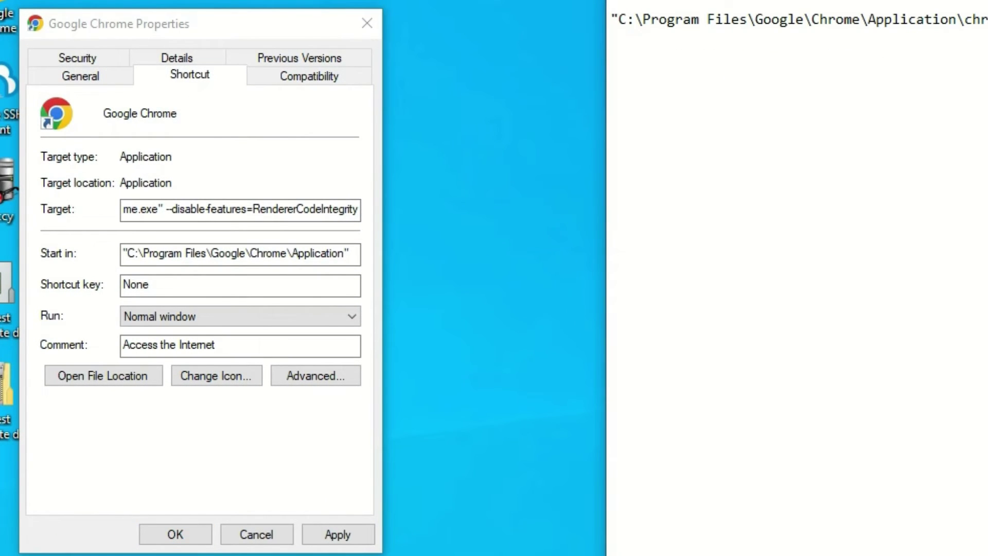
pyautogui.hotkey('ctrl', 'a')
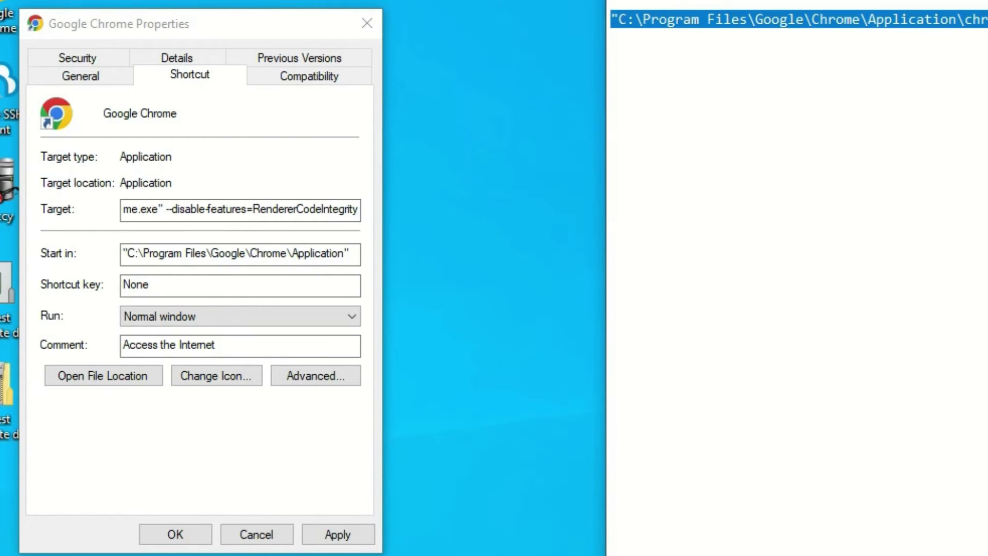
pyautogui.press('Right')
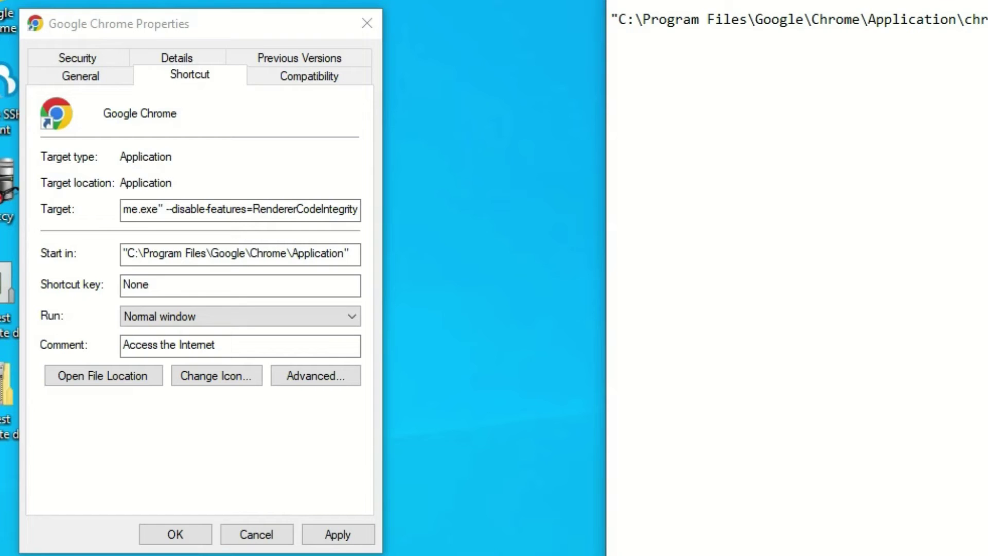
pyautogui.hotkey('ctrl', 'a')
pyautogui.press('Right')
pyautogui.hotkey('alt', 'Tab')
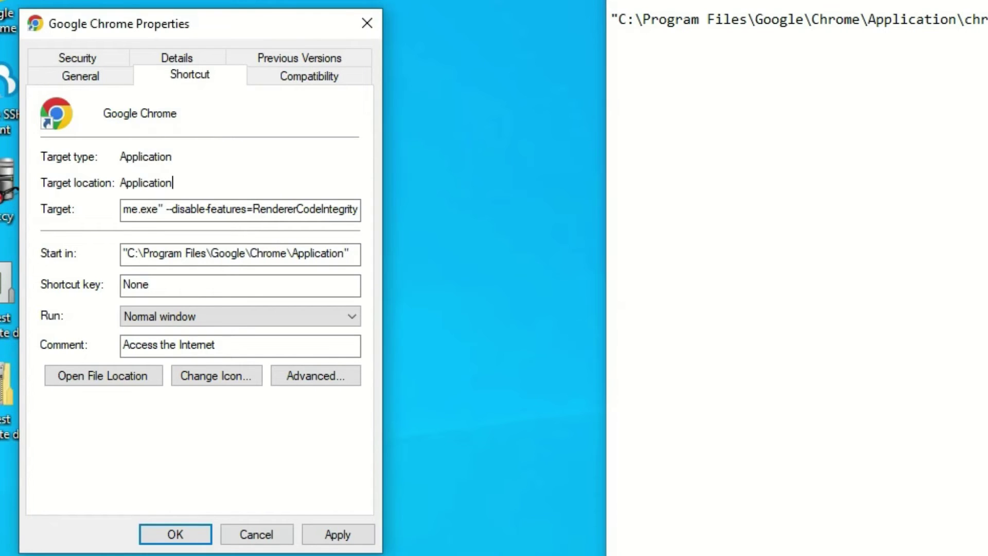
# Apply the new target with administrator permission and close the Properties dialog.
pyautogui.hotkey('alt', 'a')
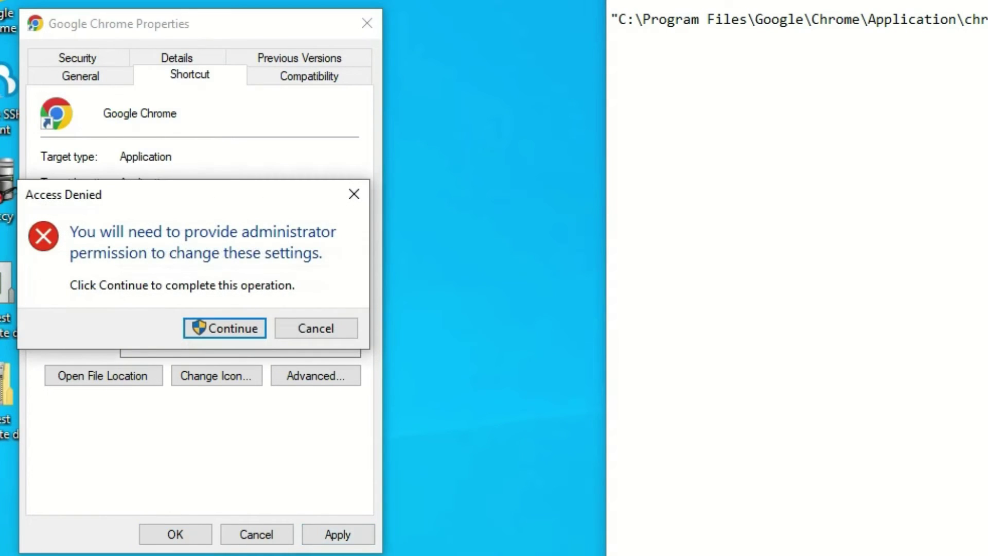
pyautogui.press('Return')
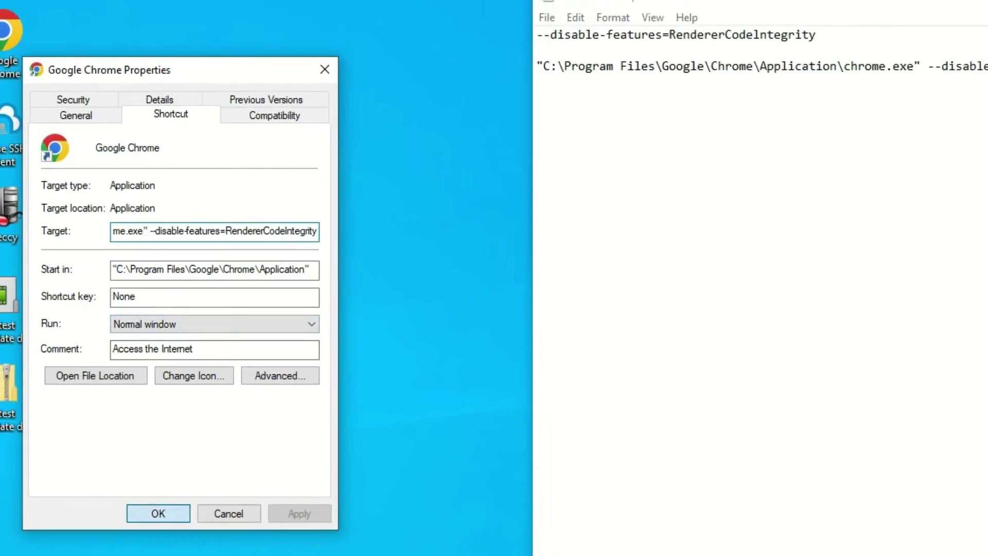
pyautogui.press('Return')
pyautogui.press('Return')
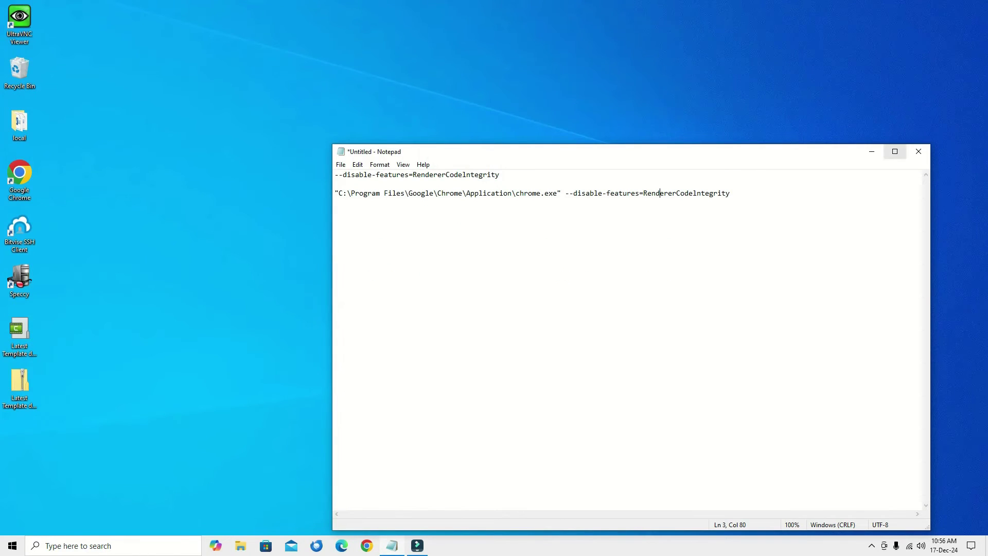
# Close Notepad, discarding the unsaved flag and command-line notes.
pyautogui.click(918, 151)
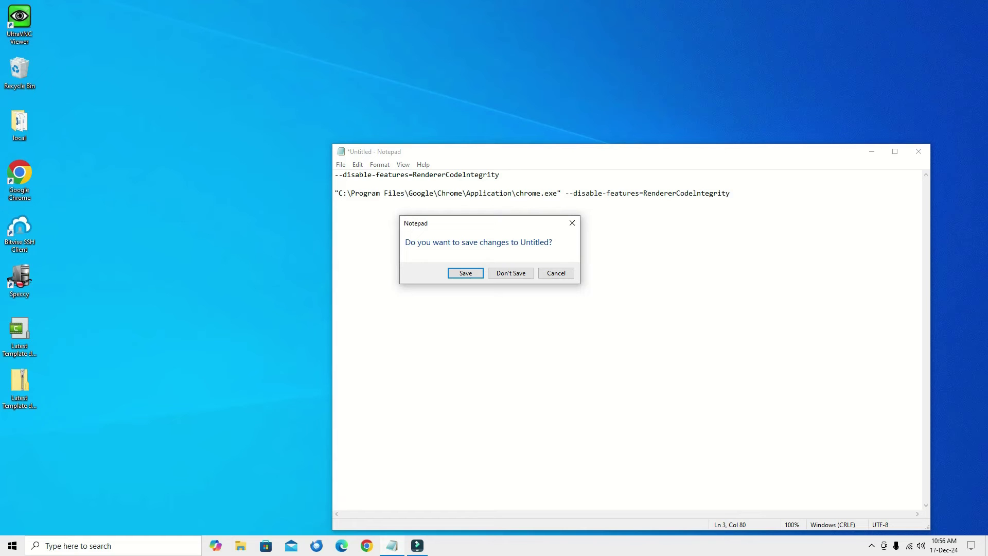
pyautogui.click(511, 273)
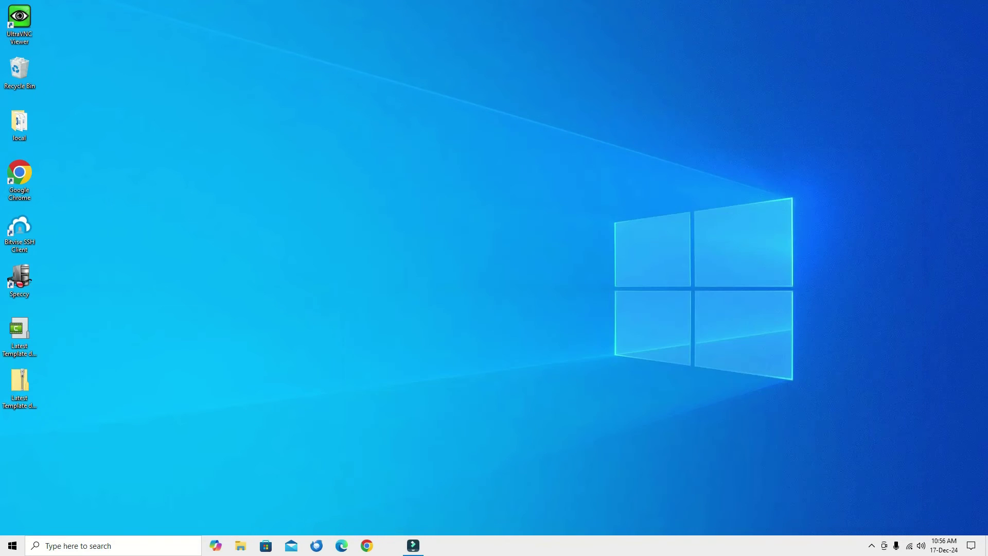